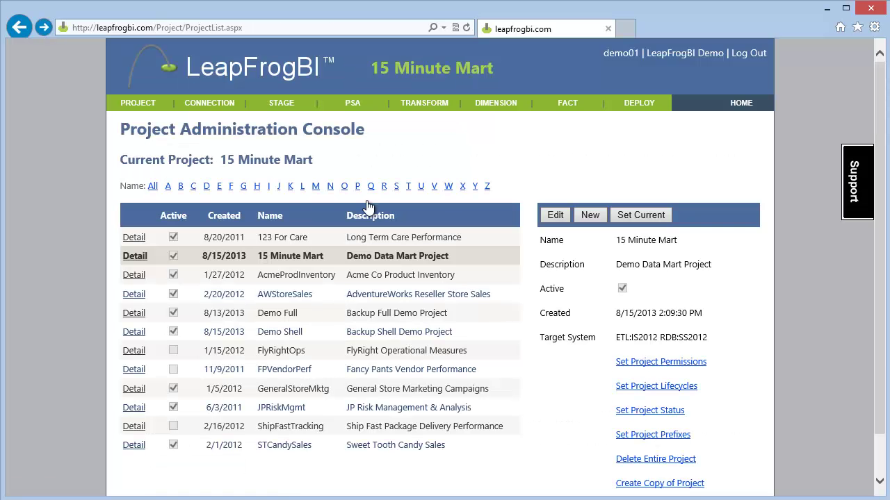
- Bring up the existing connections, select ODS, and review its lifecycle server settings
left_click(209, 118)
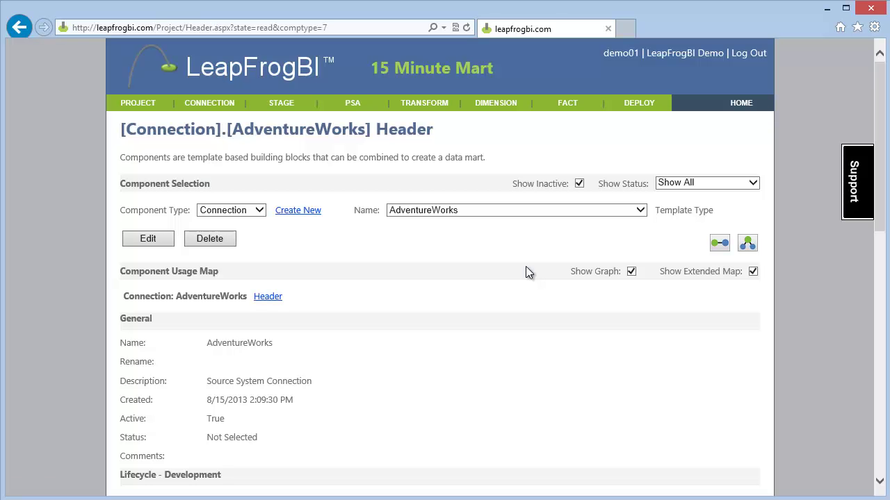
scroll(526, 272, "down", 3)
scroll(527, 272, "down", 5)
scroll(526, 272, "up", 6)
left_click(503, 73)
left_click(494, 94)
scroll(508, 222, "down", 1)
scroll(508, 217, "down", 2)
scroll(508, 219, "down", 3)
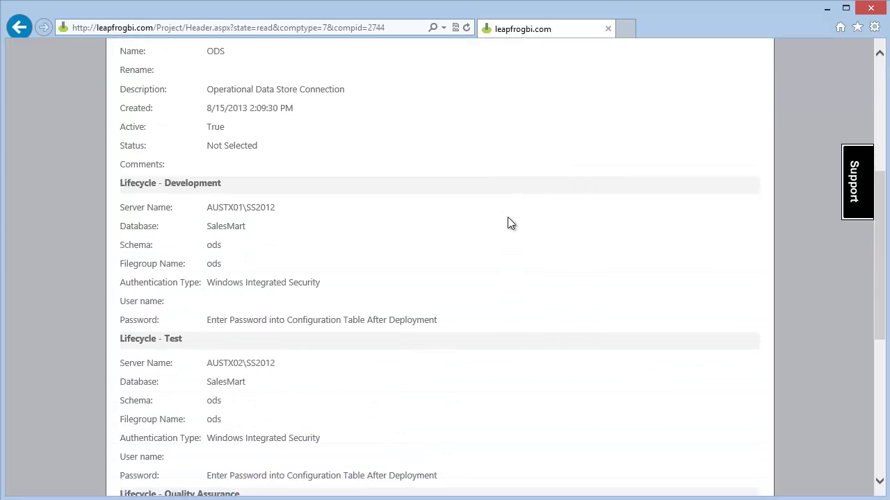
scroll(508, 217, "up", 5)
scroll(508, 220, "up", 2)
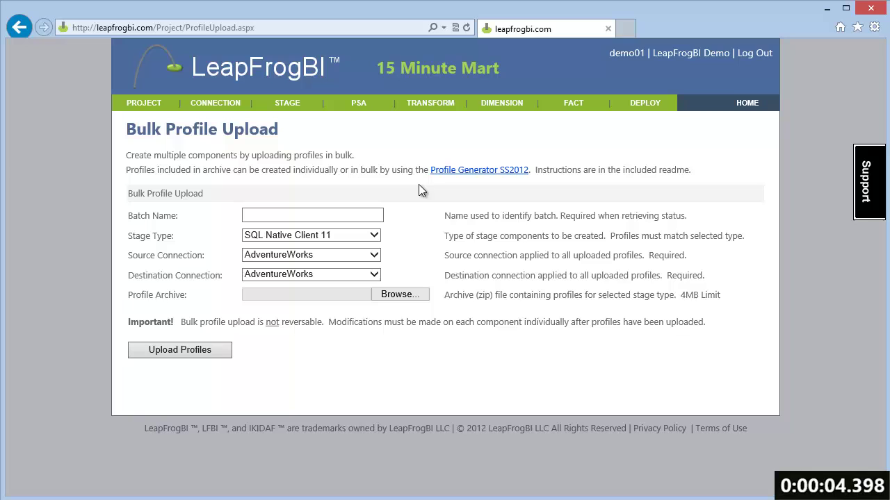
- Save the Profile Generator SS2012 zip and open LeapFrogBIBatchProfileGenerator.xls
left_click(472, 170)
left_click(356, 303)
left_click(768, 481)
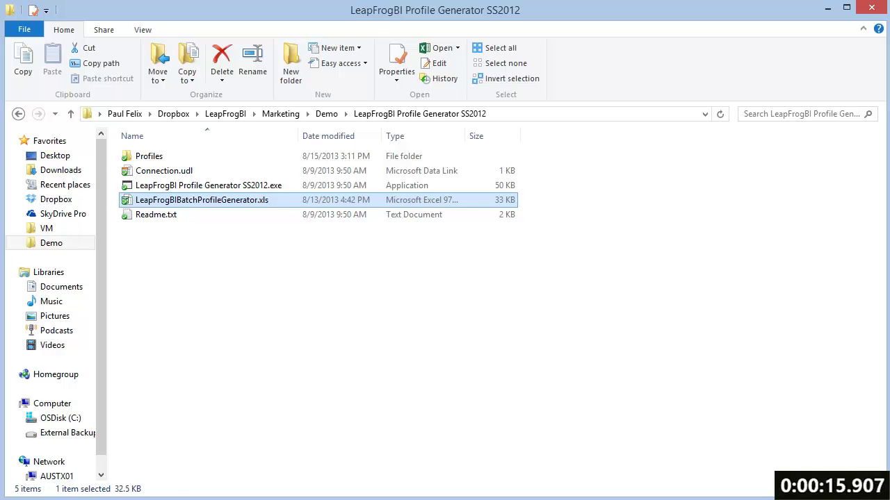
double_click(224, 207)
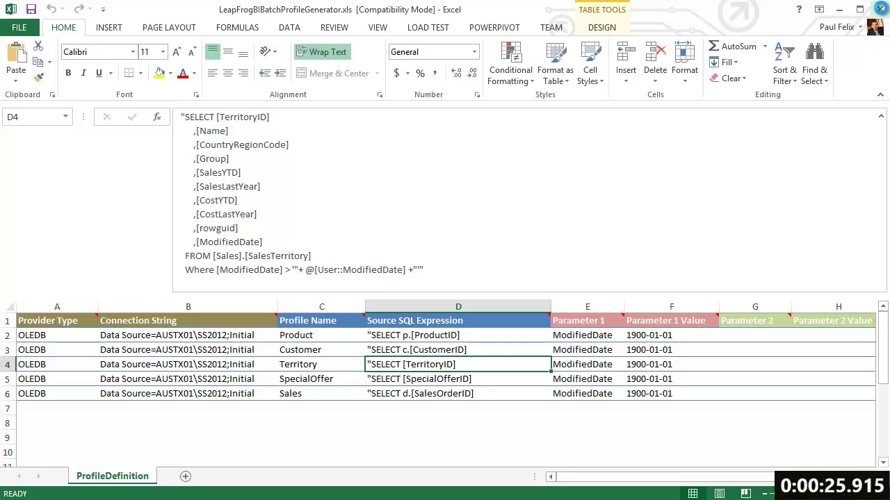
- Run the Profile Generator with the batch .xls config, saving profiles to the Profiles folder
left_click(880, 8)
double_click(162, 184)
left_click_drag(106, 37, 402, 169)
left_click(468, 251)
double_click(453, 324)
left_click(391, 295)
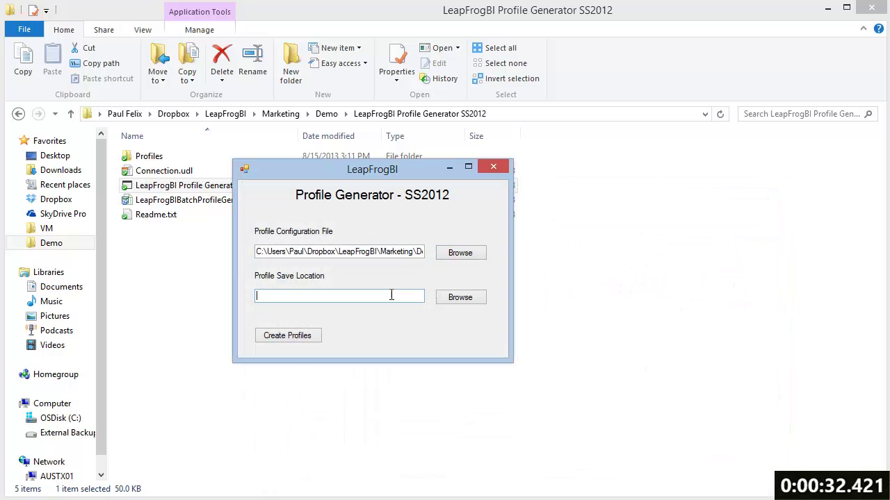
type("C:\\Users\\Paul\\Dropbox\\LeapFrogBI\\Marketing\\Demo\\LeapFrogBI Profile Generator SS2012\\Profiles")
left_click(316, 336)
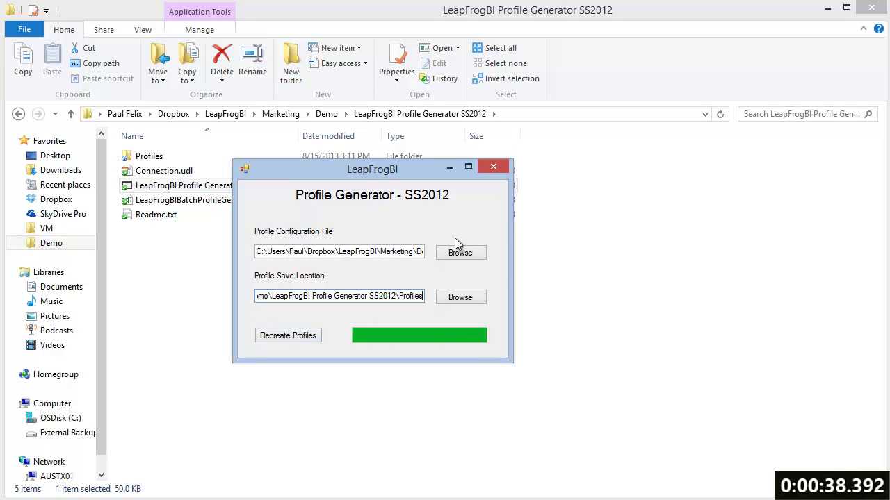
- Compress all generated profile files in the Profiles folder into Product.zip
left_click(491, 167)
double_click(147, 157)
key("ctrl+a")
right_click(166, 180)
mouse_move(271, 287)
left_click(339, 303)
left_click(145, 185)
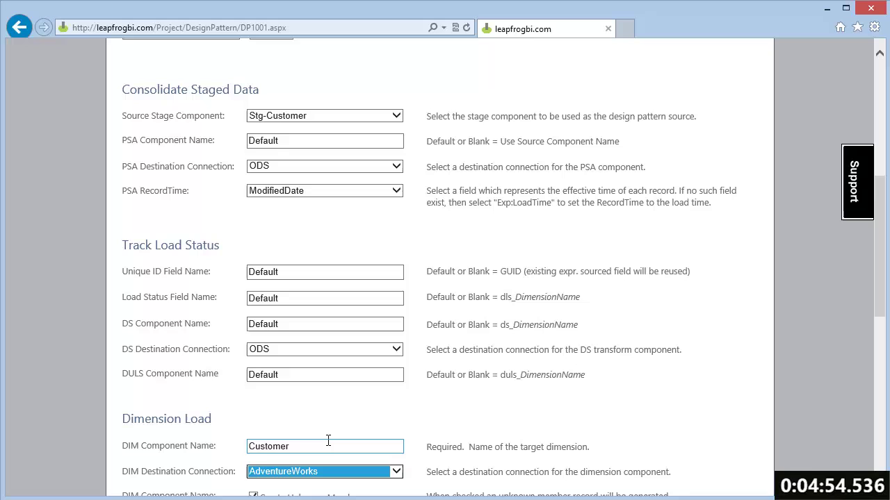
- Load Customer into DW keyed on CustomerID with AccountNumber, FirstName and Suffix attributes, then generate
key("Down")
key("Tab")
scroll(328, 441, "down", 6)
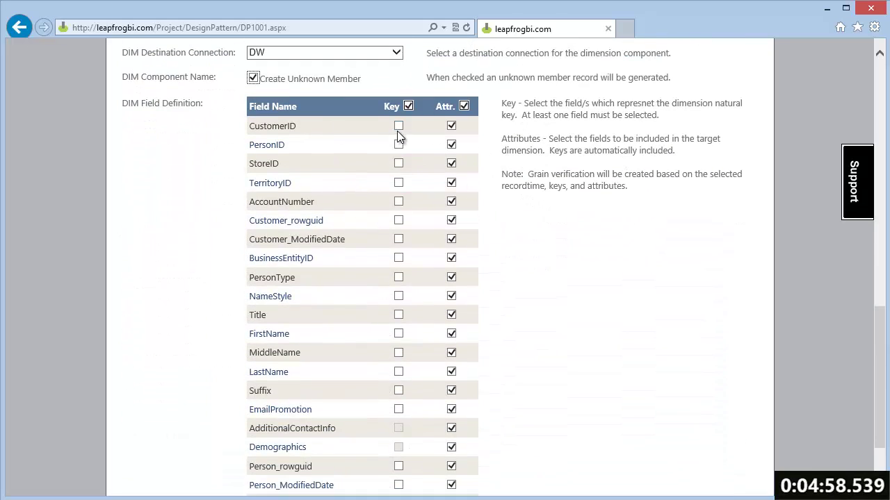
left_click(398, 126)
left_click(463, 105)
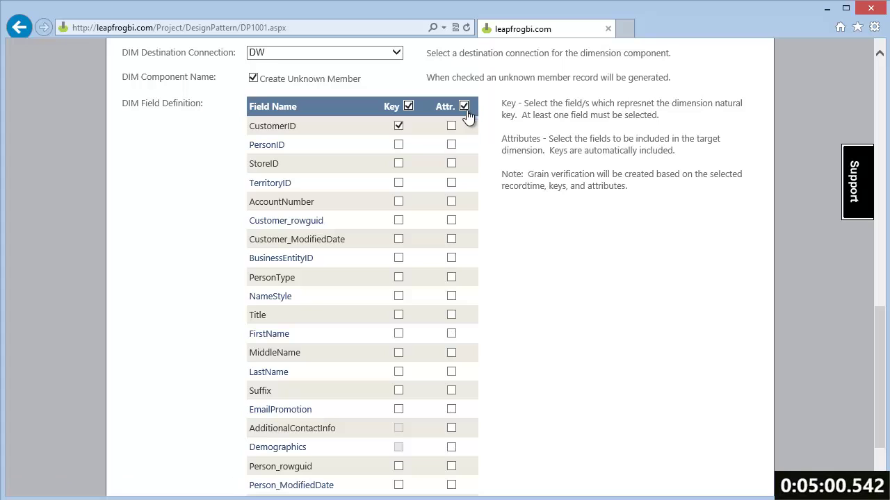
left_click(451, 202)
left_click(452, 335)
left_click(452, 391)
scroll(629, 337, "up", 15)
left_click(174, 396)
- Start a DP-1001 pattern from Stg-Product with PSA in ODS, ModifiedDate record time, DS in ODS
left_click(311, 438)
scroll(395, 86, "down", 5)
left_click(392, 100)
left_click(385, 113)
left_click(395, 150)
left_click(355, 167)
left_click(350, 175)
left_click(305, 193)
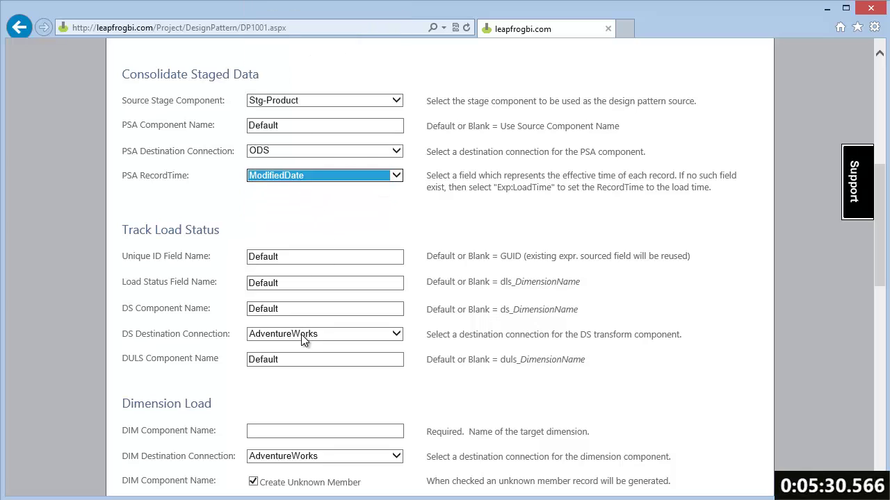
left_click(392, 336)
left_click(385, 355)
- Name the dimension Product on DW, key ProductID, add Category_Name and Style attributes, and generate
left_click(347, 431)
type("Product")
key("Tab")
key("Down")
left_click(482, 421)
scroll(482, 420, "down", 6)
left_click(402, 117)
scroll(551, 337, "down", 4)
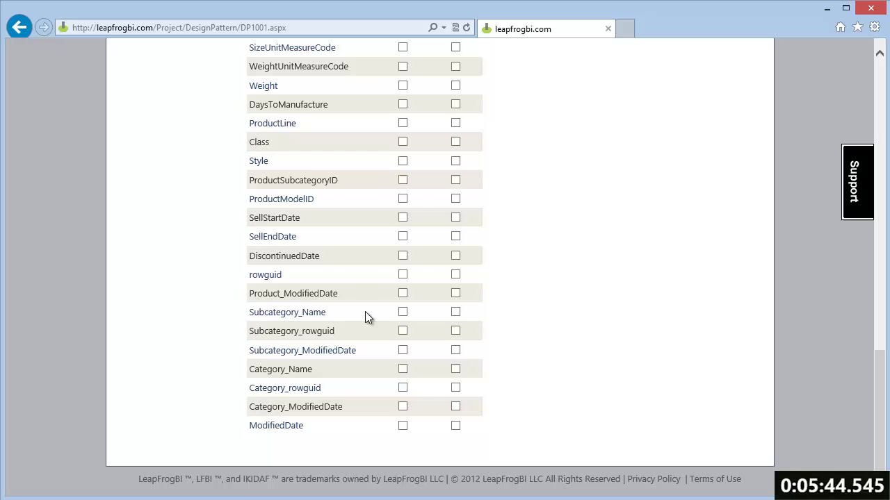
left_click(455, 370)
left_click(455, 160)
scroll(493, 139, "up", 15)
scroll(511, 137, "up", 2)
left_click(199, 400)
- Start a DP-1001 pattern from Stg-SpecialOffer with PSA in ODS, ModifiedDate record time, DS in ODS
left_click(303, 437)
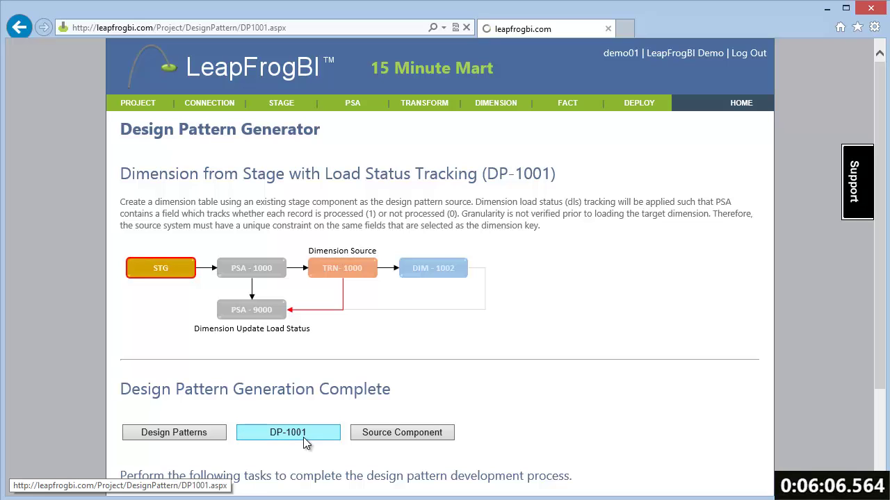
left_click_drag(884, 78, 884, 204)
left_click(394, 89)
left_click(379, 123)
left_click(396, 142)
left_click(388, 160)
left_click(387, 165)
left_click(382, 154)
scroll(459, 250, "down", 2)
left_click(397, 186)
left_click(388, 207)
- Name the dimension 'Promostion' on DW, key SpecialOfferID, keep Category as attribute, and generate
scroll(469, 228, "down", 2)
left_click(336, 145)
type("Promo")
type("stion")
key("Tab")
key("Down")
key("Tab")
left_click(386, 244)
left_click(450, 224)
left_click(439, 319)
scroll(510, 330, "up", 10)
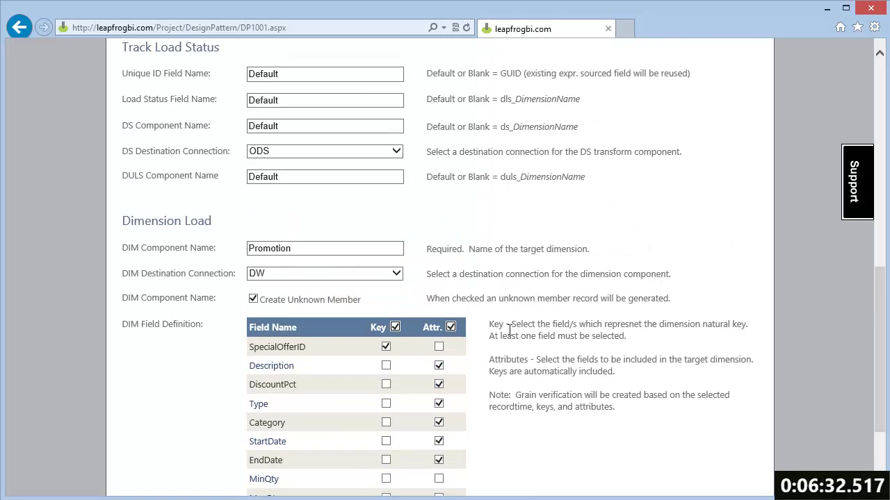
left_click(203, 392)
- Start a DP-1001 pattern from Stg-Territory with PSA in ODS, ModifiedDate record time, DS in ODS
left_click(297, 434)
scroll(445, 103, "down", 6)
left_click(396, 82)
left_click(358, 124)
left_click(396, 133)
left_click(386, 154)
left_click(396, 157)
left_click(370, 144)
left_click(396, 315)
left_click(371, 338)
- Name the dimension Territory on DW, key TerritoryID, add Name, CountryRegionCode and Group, and generate
left_click(356, 413)
type("Territory")
key("Tab")
key("d")
scroll(648, 426, "down", 1)
scroll(648, 422, "down", 3)
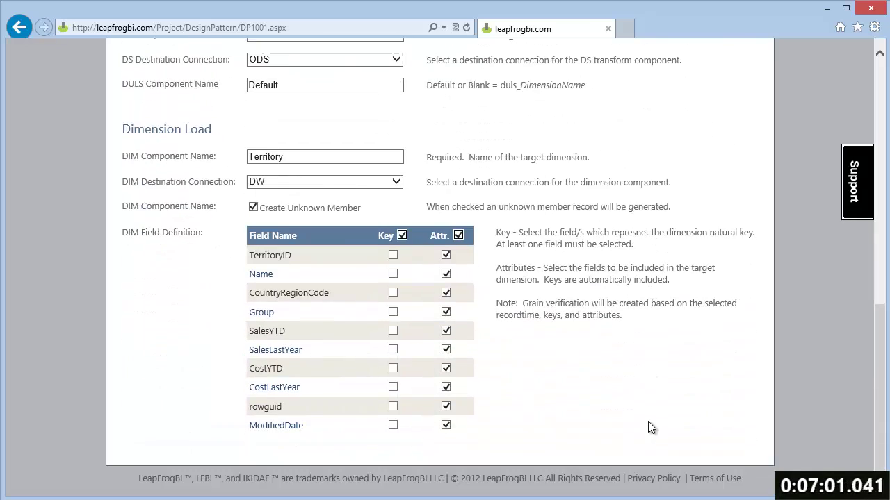
left_click(393, 255)
left_click(458, 235)
left_click(458, 235)
left_click(446, 274)
left_click(446, 292)
left_click(446, 312)
scroll(510, 330, "up", 10)
left_click(201, 394)
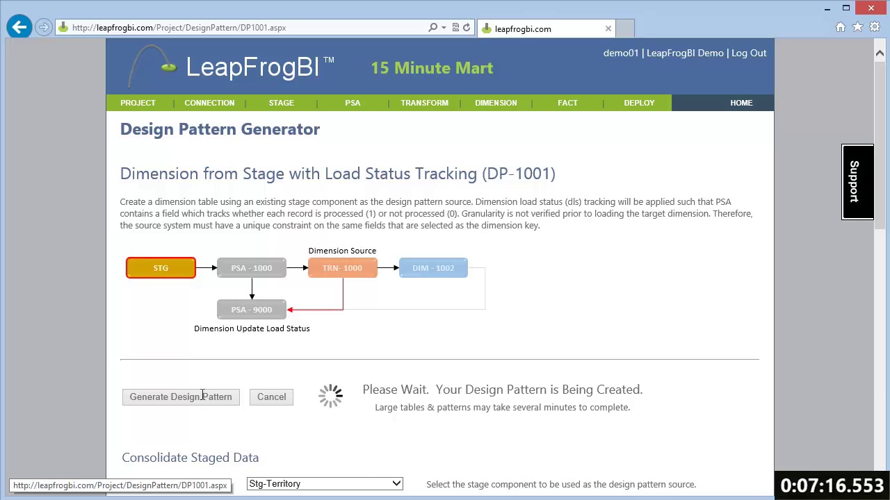
- Start the DP-2000 fact design pattern from the design patterns list
left_click(182, 435)
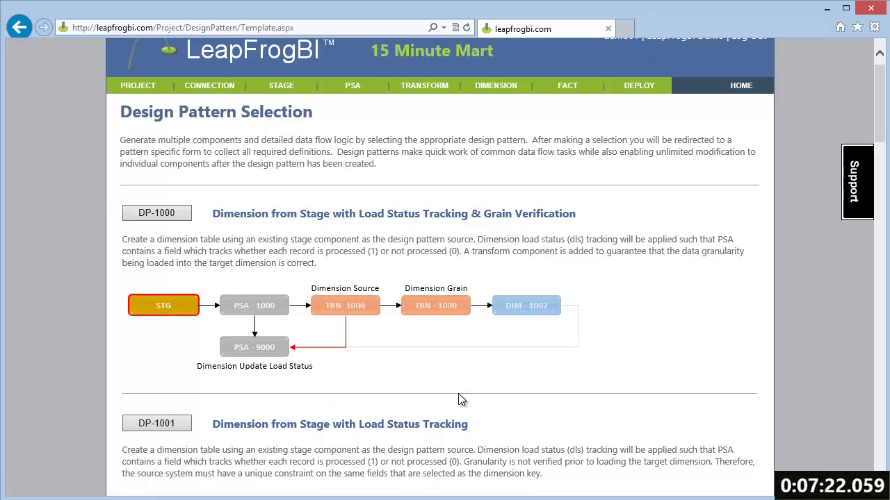
scroll(458, 396, "down", 4)
scroll(458, 399, "down", 8)
left_click(164, 190)
- Source the fact from Stg-Sales with PSA, FS and FG in ODS and ModifiedDate record time
scroll(884, 75, "down", 5)
left_click(396, 64)
left_click(379, 83)
left_click(396, 114)
left_click(374, 136)
left_click(395, 138)
left_click(339, 183)
left_click(396, 297)
left_click(372, 319)
left_click(381, 419)
left_click(382, 439)
- Name the fact Sales on DW and link it to every dimension
scroll(512, 371, "down", 5)
left_click(316, 147)
type("S")
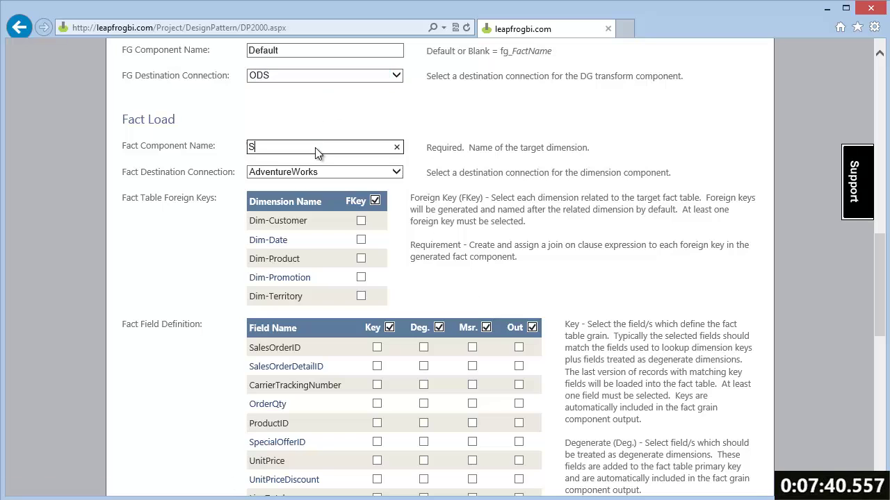
type("ales")
key("Tab")
key("Down")
left_click(374, 201)
- Key and degenerate on SalesOrderID and SalesOrderDetailID; measure OrderQty, UnitPrice, UnitPriceDiscount
scroll(377, 194, "down", 3)
left_click(376, 143)
left_click(376, 160)
left_click(424, 141)
left_click(423, 160)
left_click(472, 198)
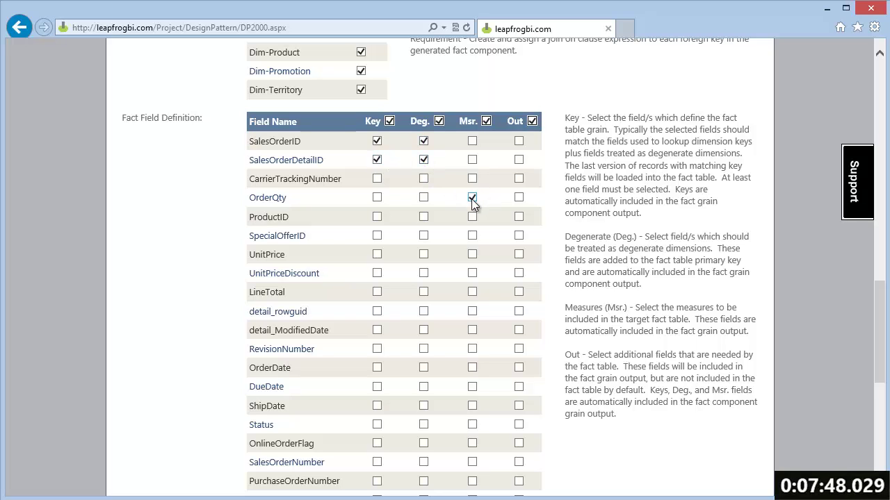
left_click(471, 255)
left_click(472, 273)
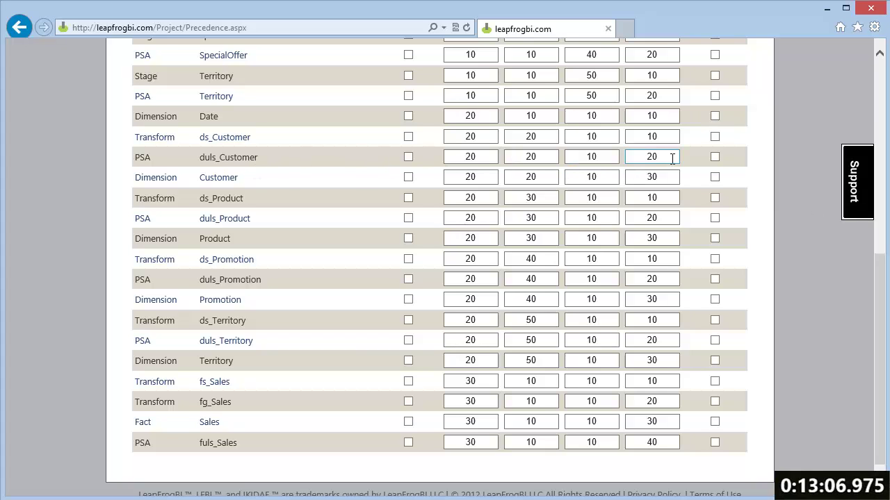
- Replace the last precedence value, 20, with 40 in the duls_Customer, duls_Product, duls_Promotion and duls_Territory rows
double_click(672, 158)
type("40")
double_click(673, 219)
type("40")
double_click(663, 279)
type("40")
double_click(646, 340)
type("40")
scroll(690, 342, "up", 6)
- Save the edited precedence values with Save Current Values
left_click(193, 275)
scroll(667, 243, "down", 4)
scroll(667, 245, "up", 4)
- Queue a new LC-Development build with Make Current
mouse_move(639, 112)
left_click(637, 136)
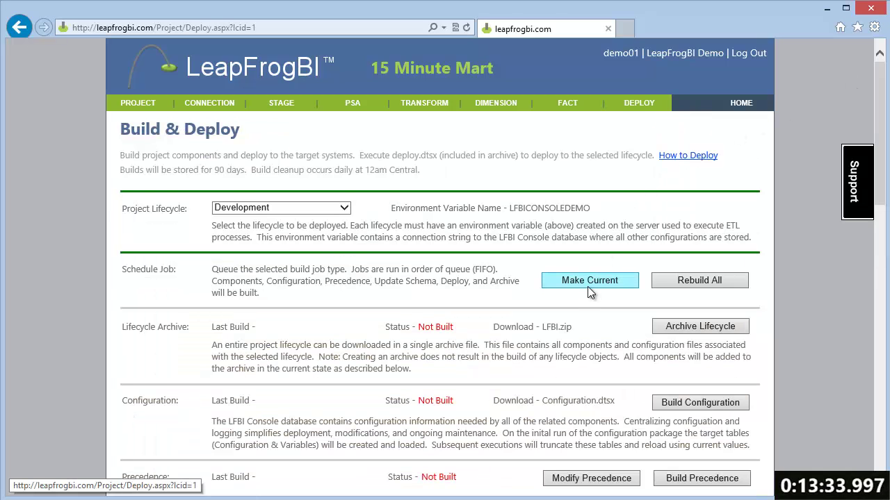
left_click(588, 287)
scroll(444, 278, "down", 1)
scroll(445, 278, "down", 3)
scroll(445, 269, "up", 1)
scroll(444, 269, "up", 4)
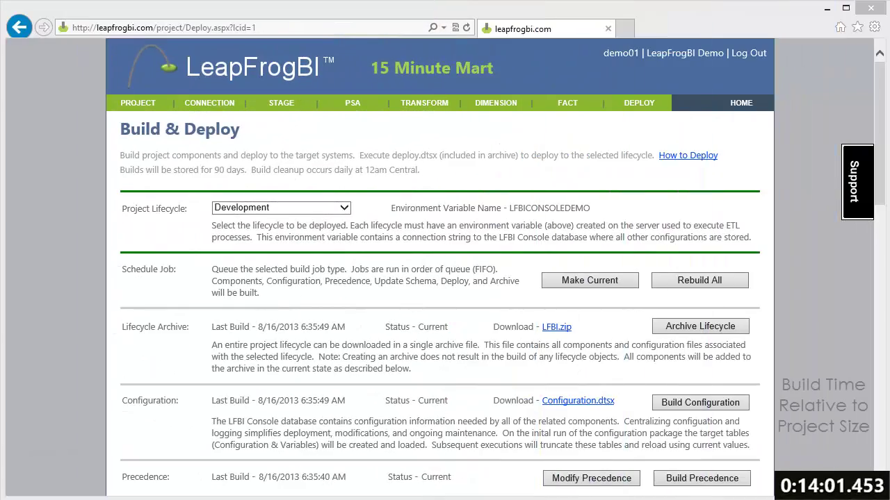
left_click_drag(882, 89, 883, 338)
scroll(445, 267, "up", 15)
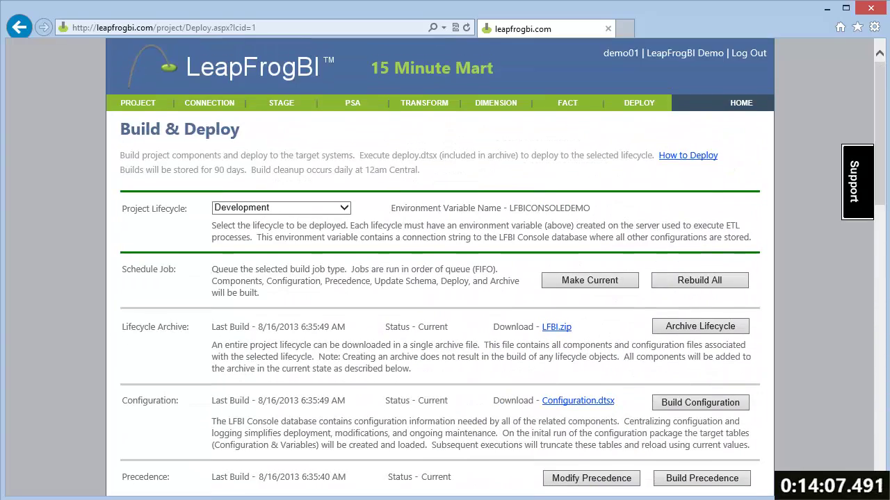
- Download the LFBI.zip build package into the Demo\Build folder
left_click(556, 327)
left_click(354, 323)
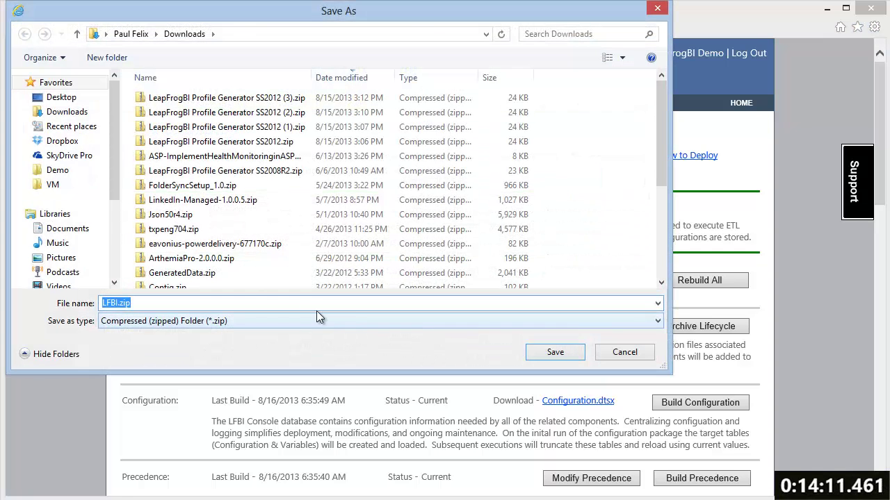
left_click(57, 171)
double_click(156, 99)
left_click(557, 353)
left_click(769, 481)
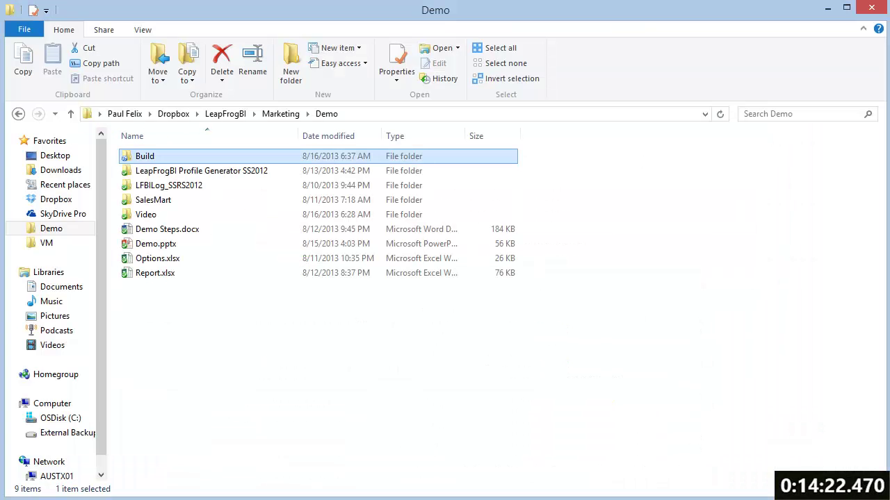
- Extract All of LFBI.zip into the Build folder
double_click(134, 157)
left_click(144, 173)
right_click(143, 173)
left_click(175, 228)
left_click(597, 432)
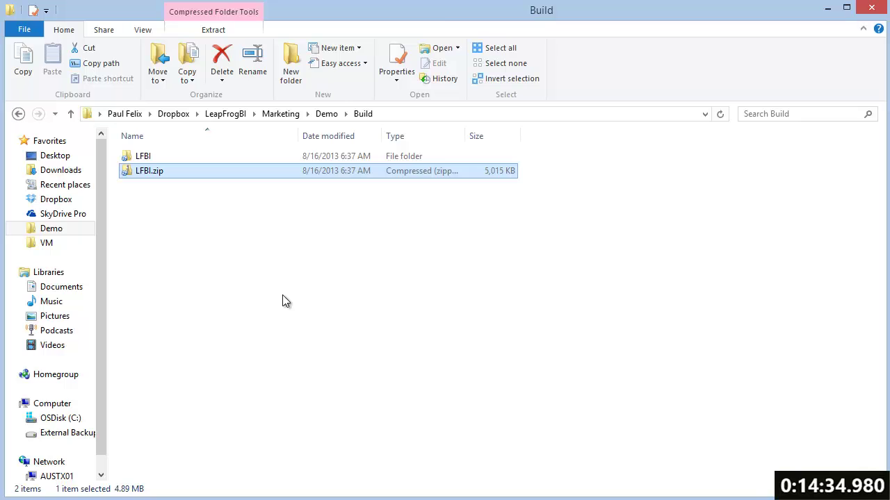
- Execute Deploy.dtsx from the LFBI folder in Execute Package Utility, then close the utility
double_click(136, 157)
left_click_drag(880, 163, 866, 131)
right_click(165, 232)
mouse_move(239, 341)
left_click(367, 387)
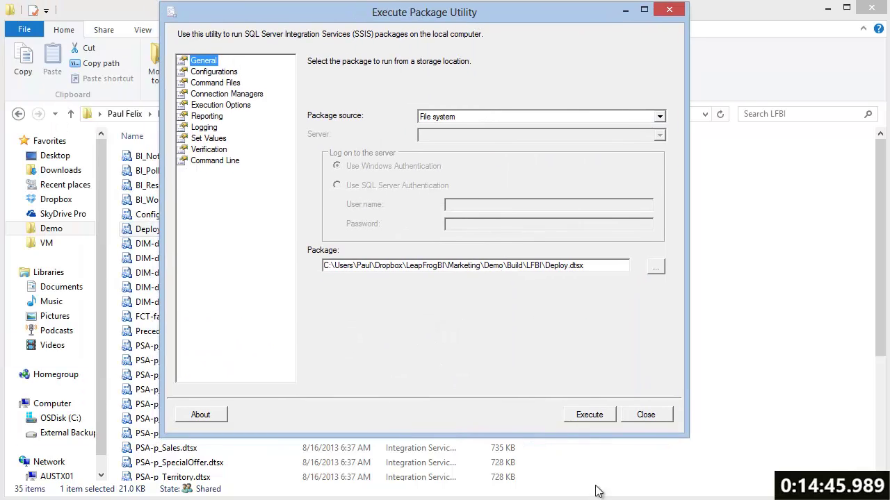
left_click(597, 416)
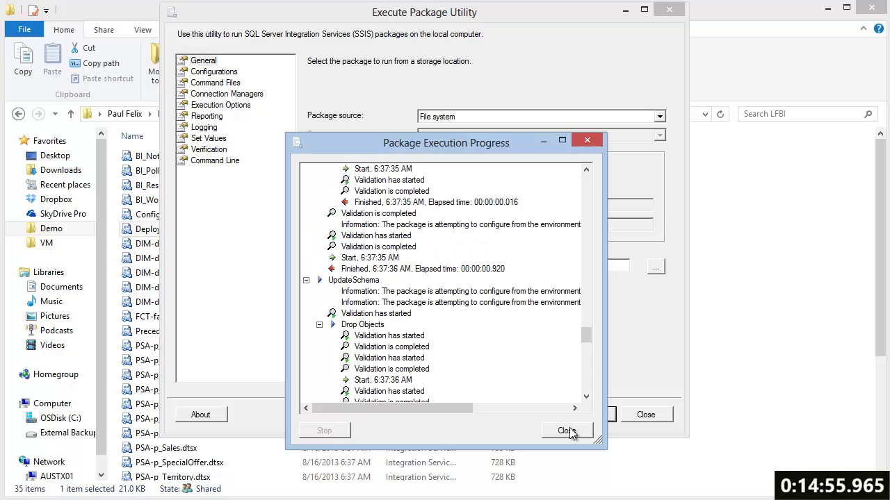
left_click(568, 431)
left_click(648, 417)
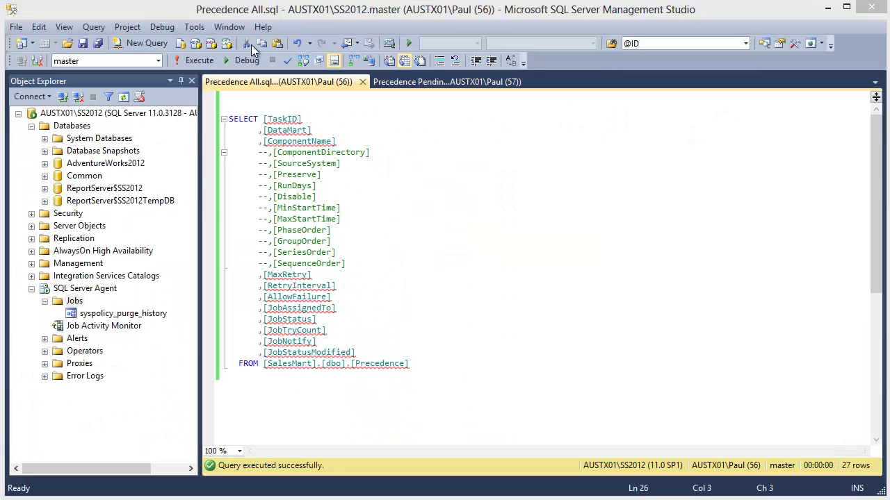
- Refresh Databases and expand the SalesMart tables and the SQL Server Agent jobs
right_click(69, 127)
left_click(99, 274)
left_click(45, 214)
left_click(58, 238)
scroll(60, 243, "down", 3)
right_click(63, 376)
key("Escape")
key("Right")
- Run the Precedence query and start the LFBI_Reset job
left_click(549, 254)
key("F5")
right_click(105, 317)
left_click(170, 343)
left_click(578, 357)
left_click(578, 360)
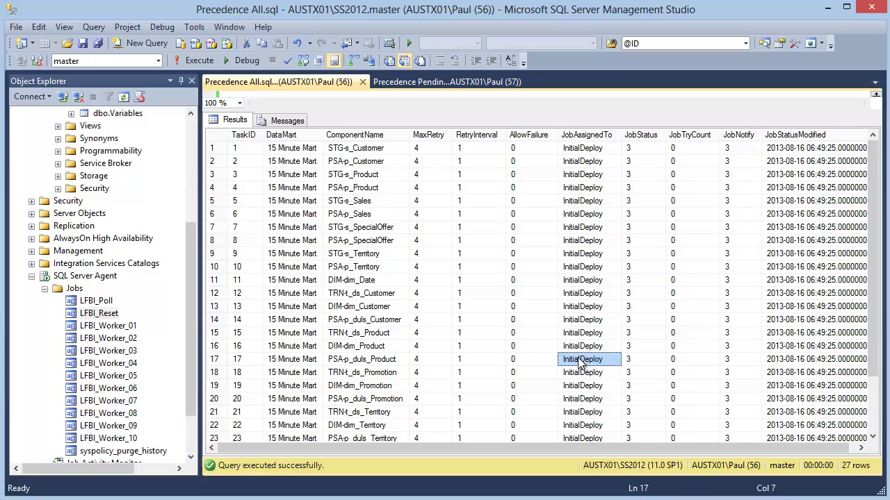
- Re-run the Precedence All query to track LFBI_Worker assignments and job statuses, closing the email notice
key("F5")
key("F5")
key("F5")
left_click(795, 59)
left_click(700, 254)
key("F5")
- Refresh the SalesMart tables, select the top 1000 rows of dw.fact_Sales and inspect its keys
left_click_drag(192, 286, 189, 166)
right_click(79, 238)
left_click(115, 338)
right_click(125, 266)
left_click(139, 305)
left_click_drag(333, 282, 361, 143)
left_click_drag(383, 446, 541, 456)
left_click_drag(534, 458, 313, 460)
left_click(71, 264)
left_click(84, 289)
left_click(85, 288)
left_click(72, 265)
- Select the top 1000 rows of dw.dim_Product to view its 505 rows
right_click(123, 226)
left_click(167, 274)
left_click_drag(351, 283, 353, 134)
left_click_drag(351, 445, 588, 457)
left_click_drag(877, 184, 877, 368)
left_click(793, 58)
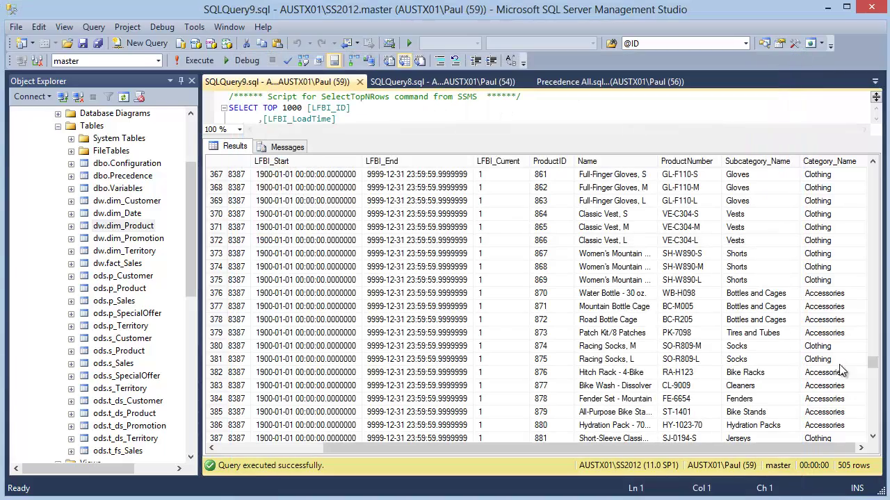
left_click_drag(873, 364, 872, 296)
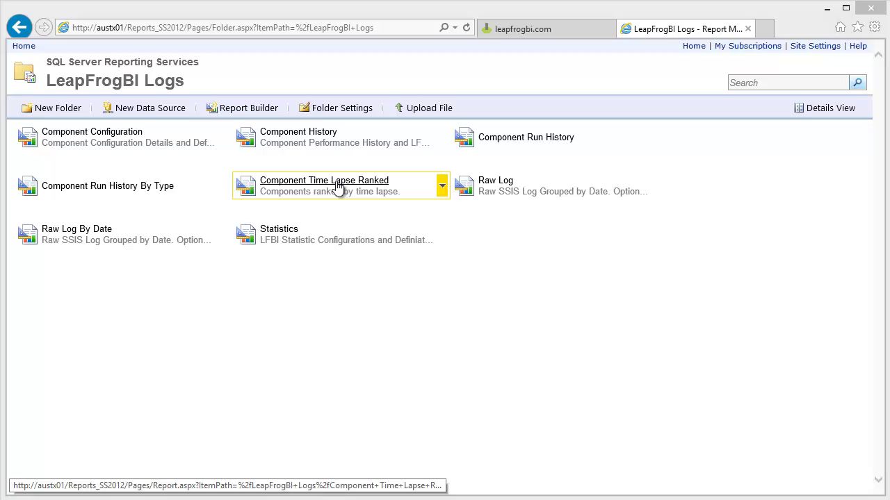
- View Component Time Lapse Ranked, then load Component History for package STG-s_Customer
left_click(338, 183)
left_click(88, 52)
left_click(288, 139)
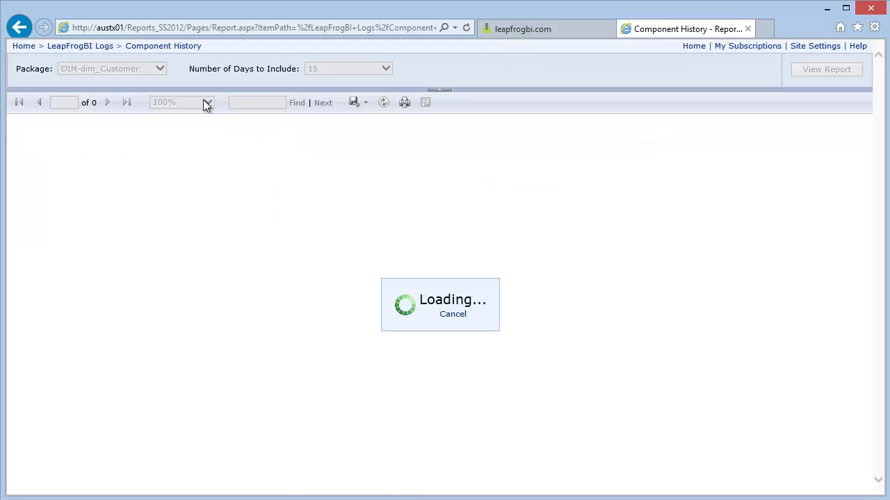
left_click(160, 69)
left_click(125, 219)
left_click(815, 75)
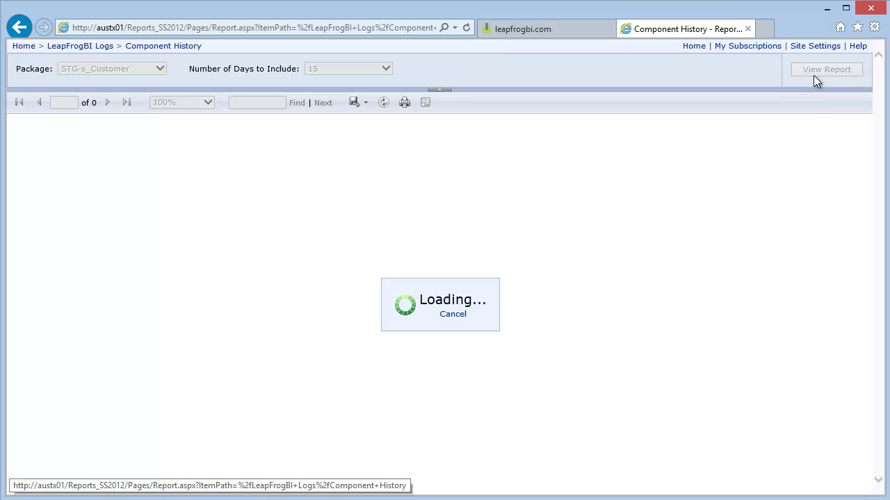
- Expand the Friday, August 16, 2013 history details, then open the Statistics report
left_click_drag(866, 155, 865, 273)
left_click(20, 452)
left_click_drag(866, 292, 866, 250)
left_click(84, 47)
left_click(287, 234)
left_click(88, 48)
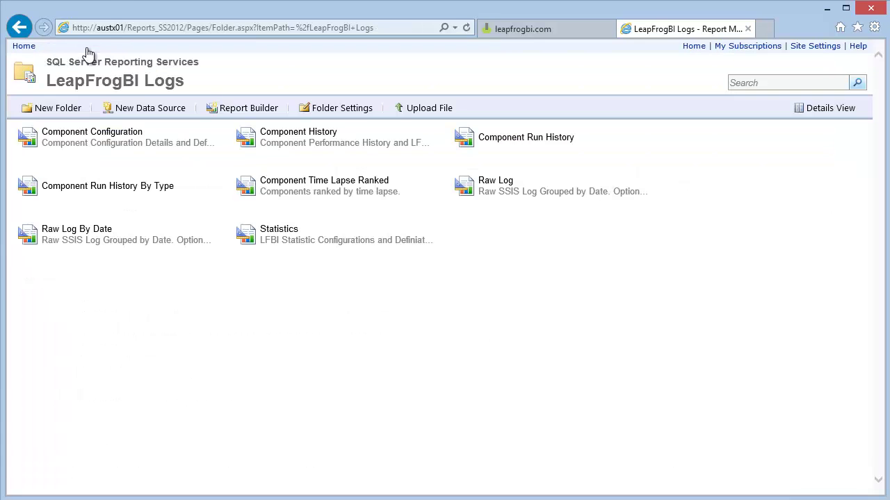